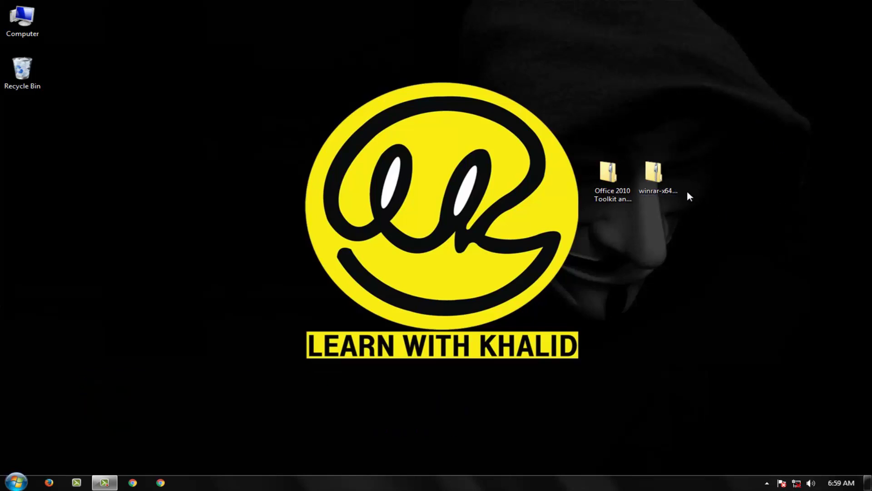
Step: Install WinRAR 5.30 beta 6 from the winrar-x64-53b6 archive, keeping the default destination folder, file associations and integration options
left_click_drag(667, 180, 712, 232)
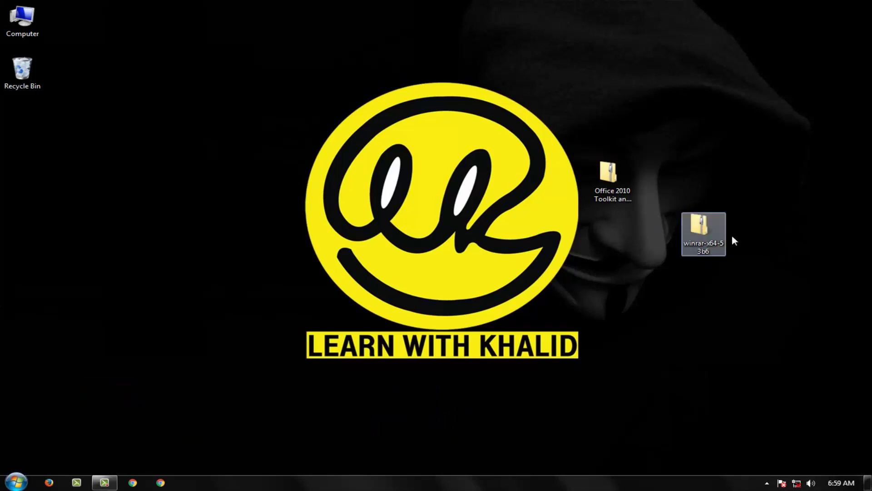
double_click(704, 239)
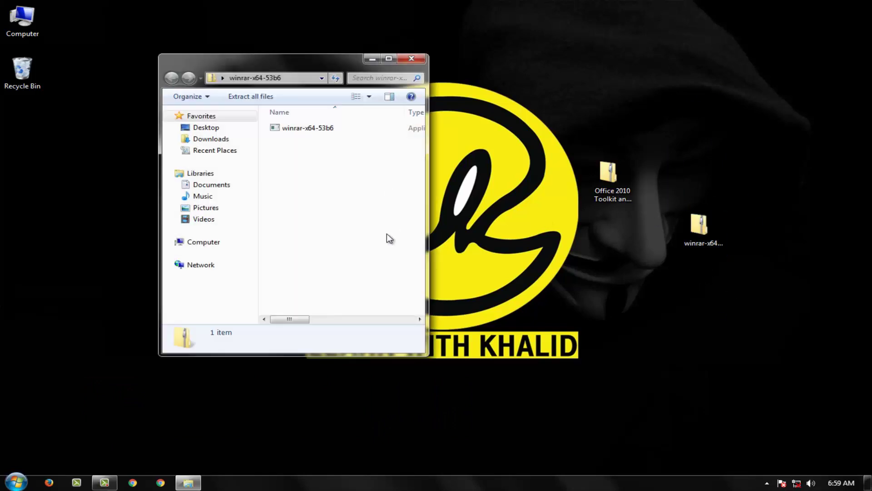
double_click(350, 128)
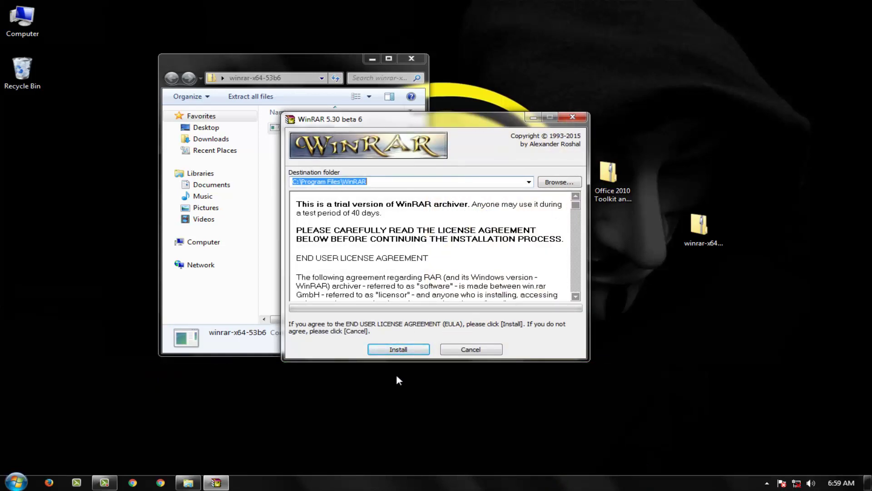
left_click(391, 350)
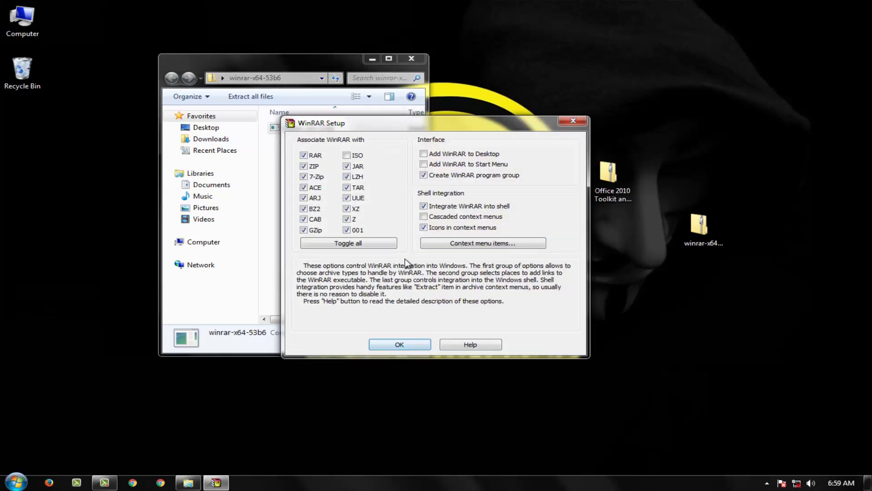
left_click(384, 345)
left_click(435, 345)
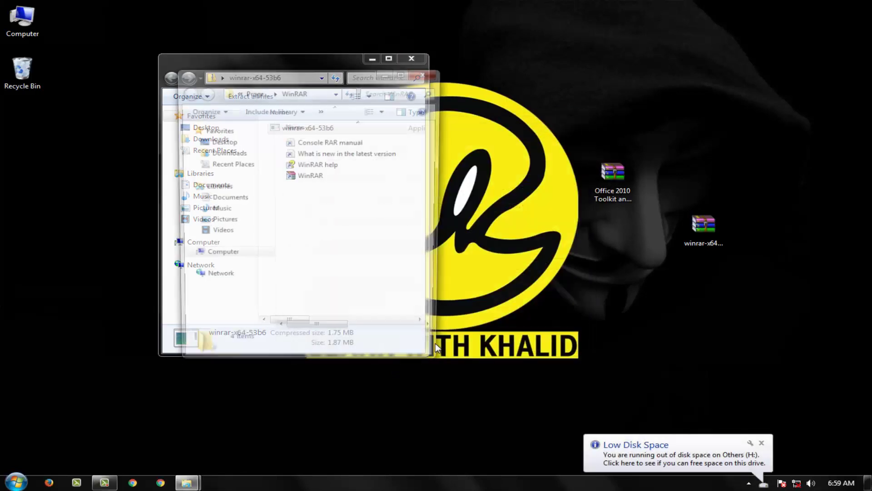
left_click(421, 73)
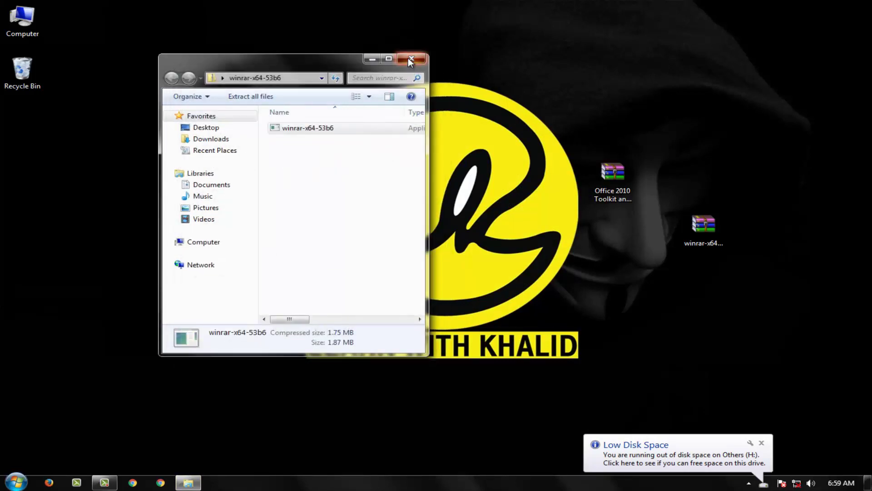
left_click(409, 58)
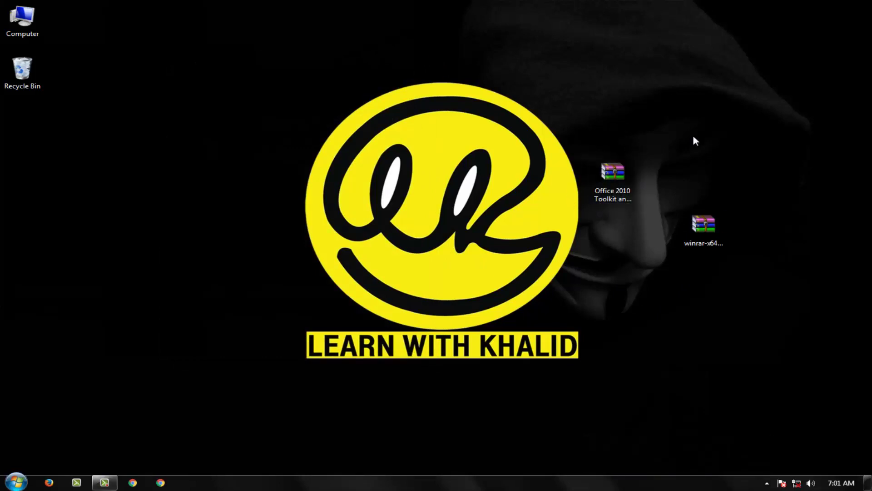
Step: Extract the Office 2010 Toolkit and EZ-Activator 2.01 archive directly onto the desktop with WinRAR
left_click(623, 165)
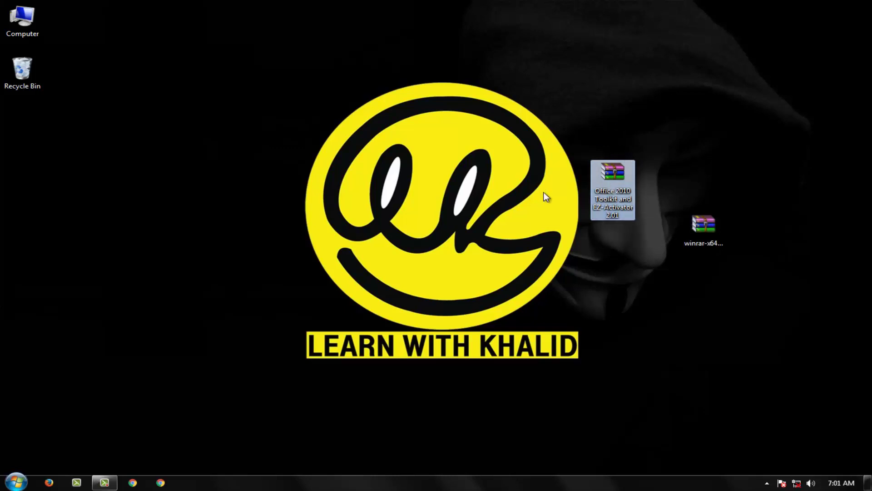
right_click(612, 180)
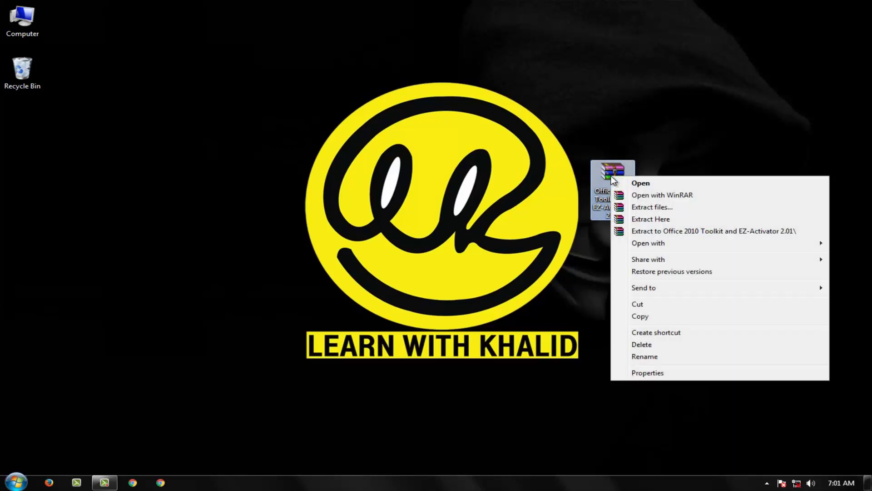
left_click(647, 221)
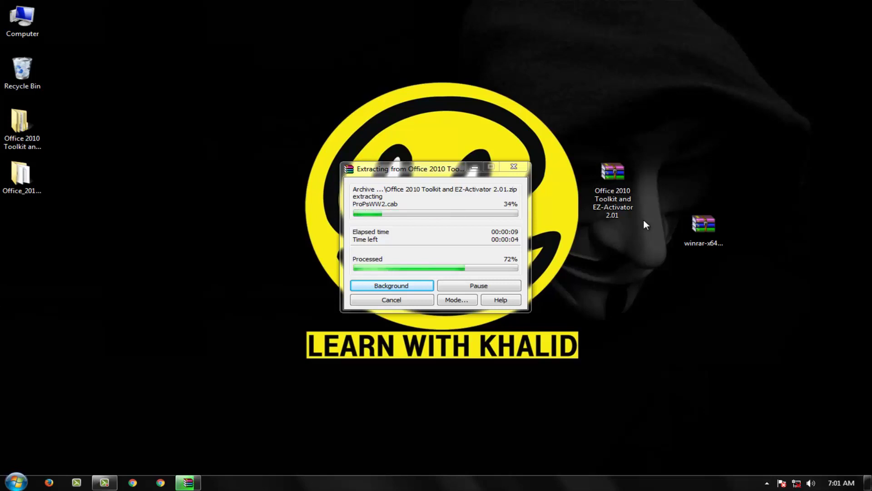
left_click(607, 193)
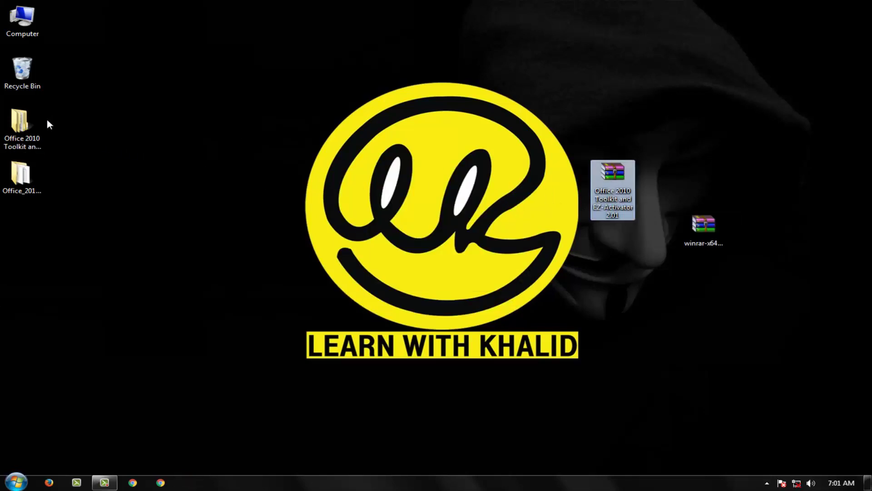
Step: Open the extracted Office_2010_Professional_Plus_ACTIVATED_FOREVER folder and maximize its window
left_click(38, 133)
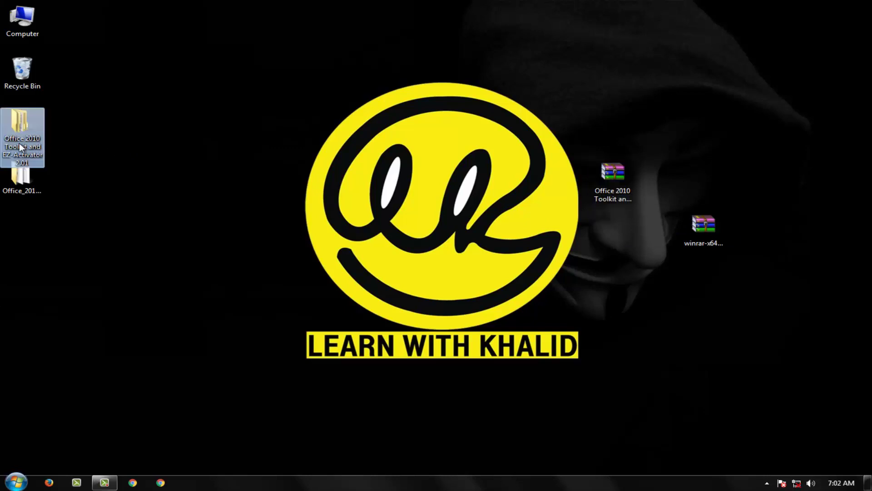
left_click(80, 195)
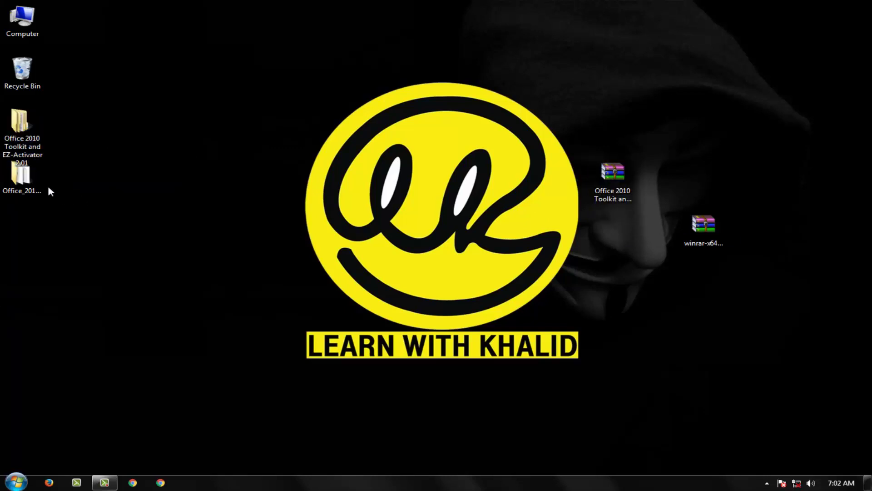
left_click(23, 183)
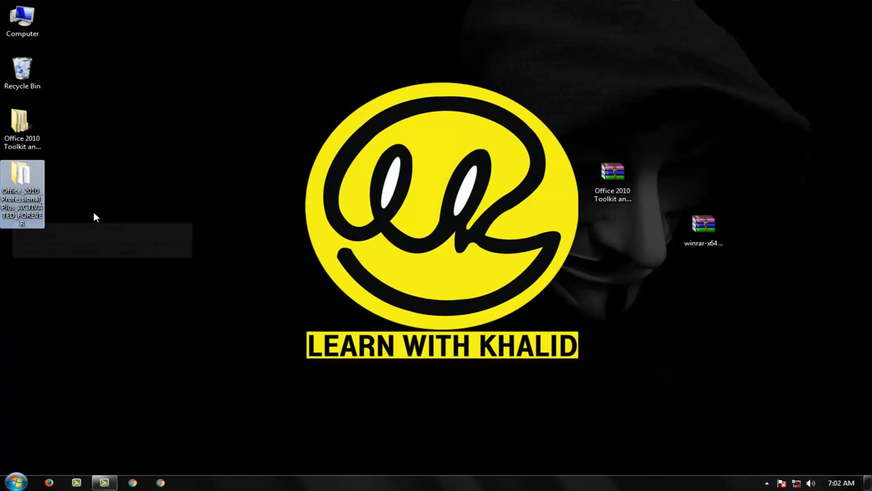
double_click(34, 190)
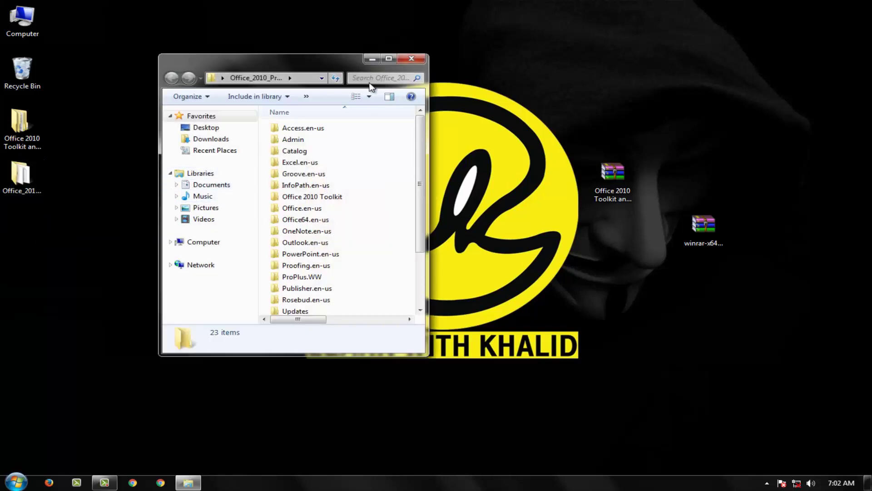
left_click(389, 59)
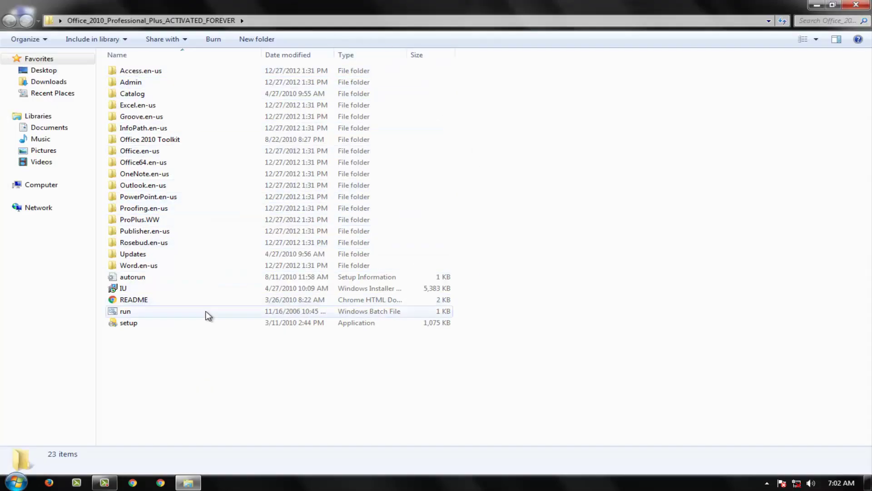
Step: Run setup, accept the license terms and install Microsoft Office Professional Plus 2010 with the standard installation
double_click(174, 328)
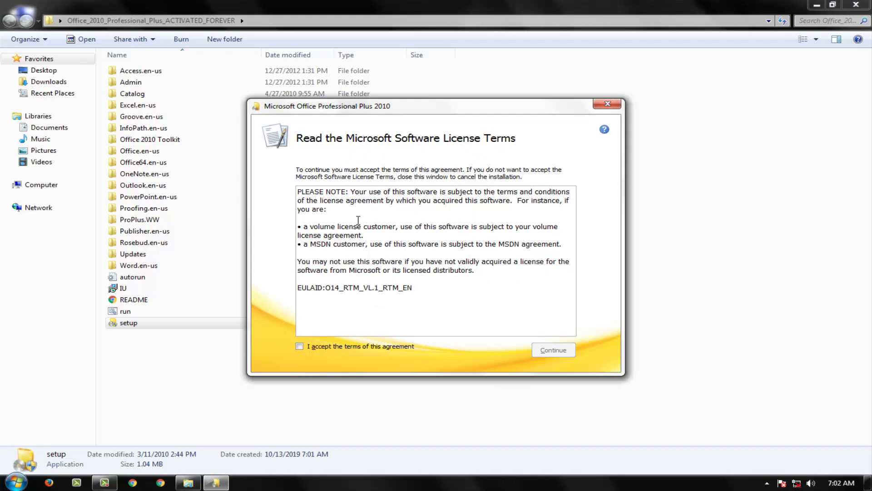
left_click(300, 346)
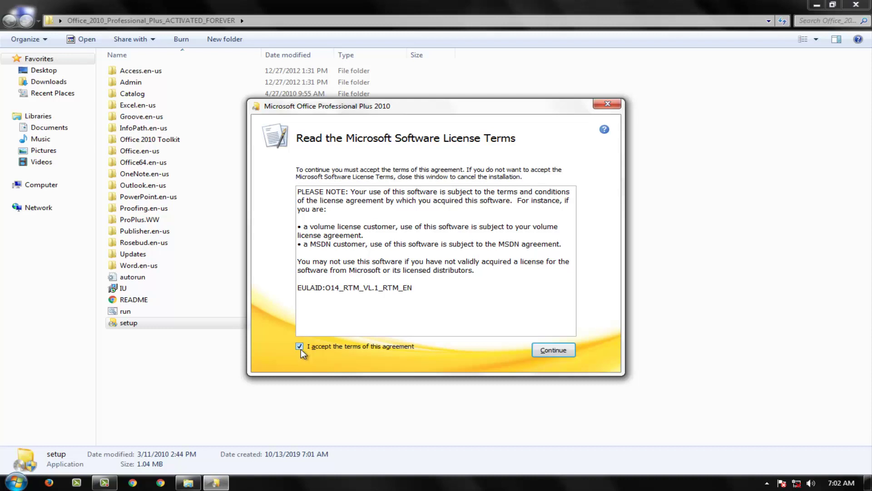
left_click(567, 352)
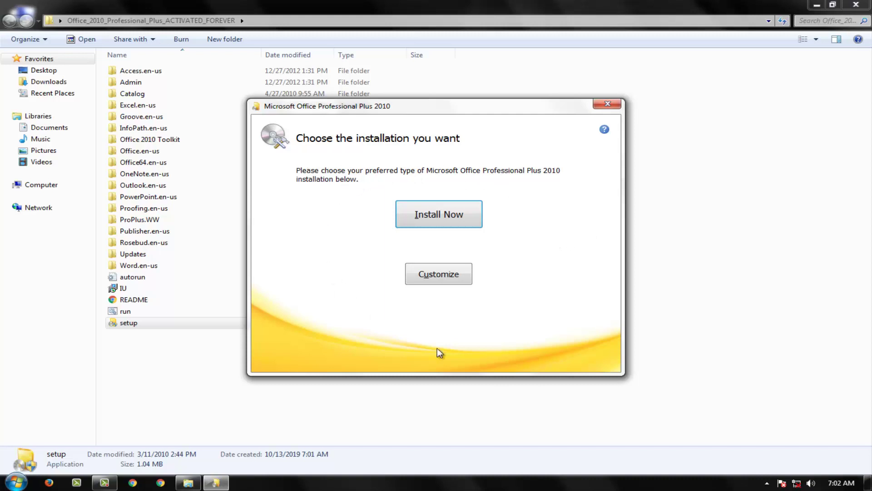
left_click(451, 216)
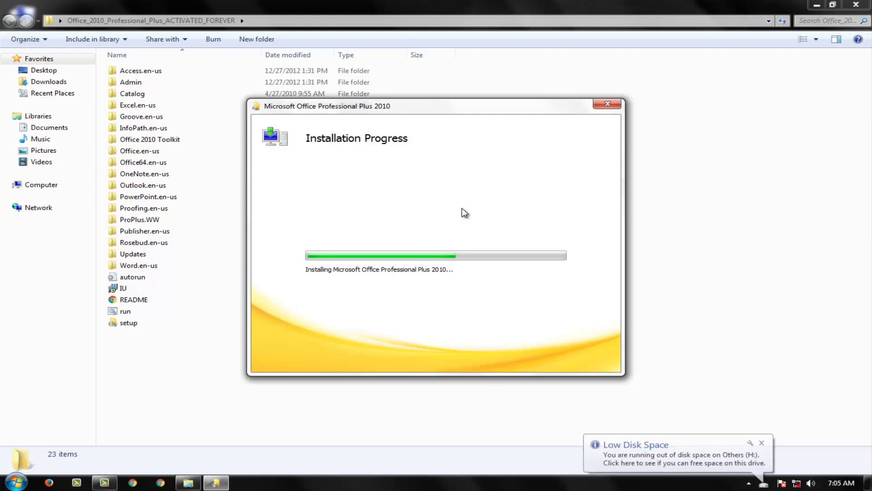
left_click(761, 443)
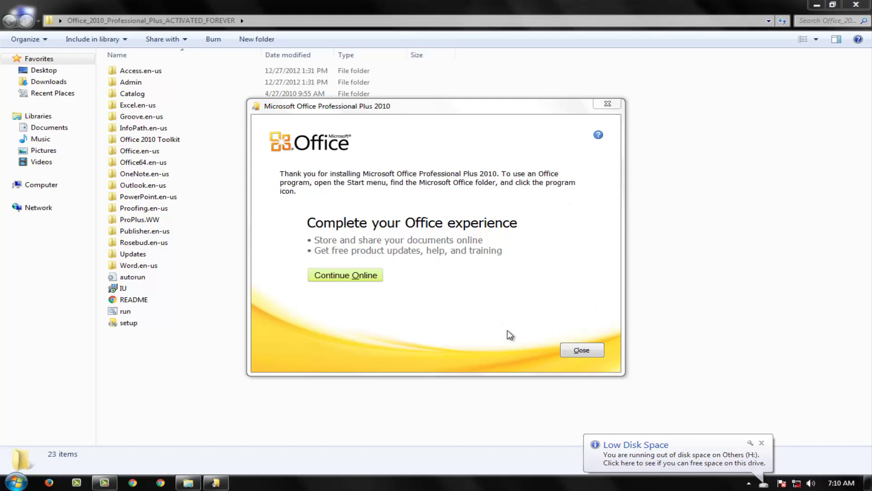
left_click(582, 349)
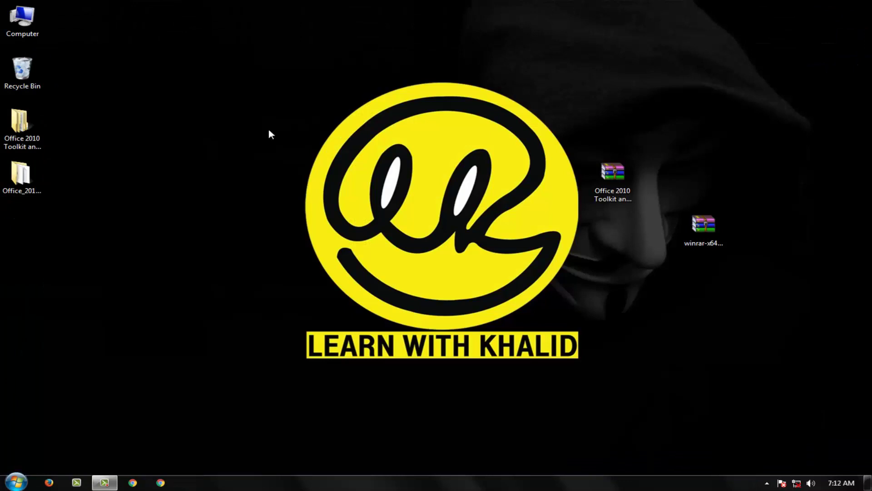
Step: Launch the Office 2010 Toolkit application from the nested Office 2010 Toolkit and EZ-Activator 2.01 folder
left_click(32, 143)
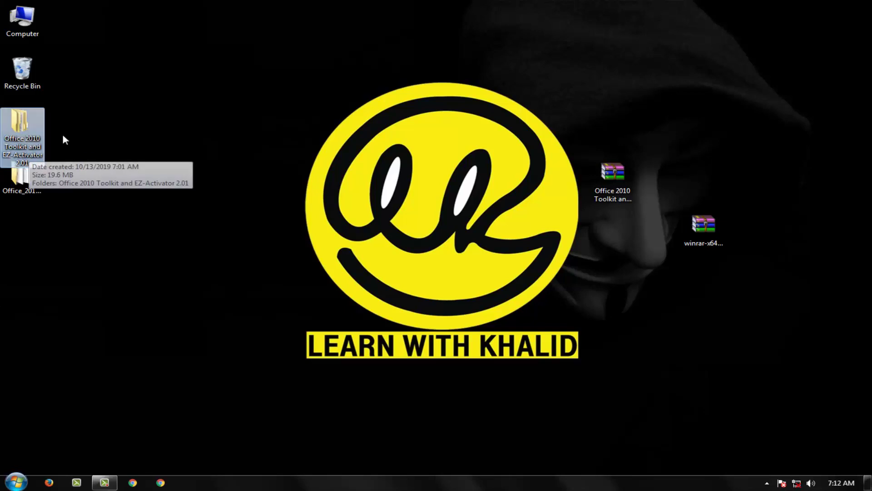
double_click(36, 120)
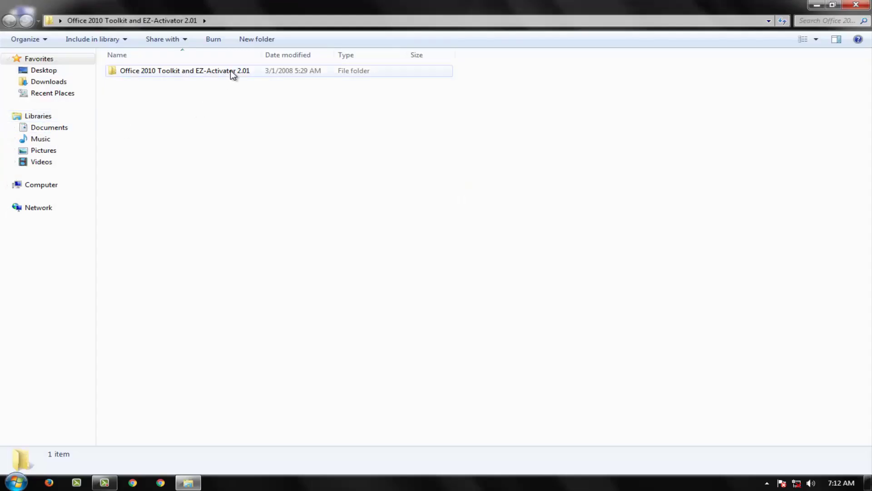
double_click(286, 73)
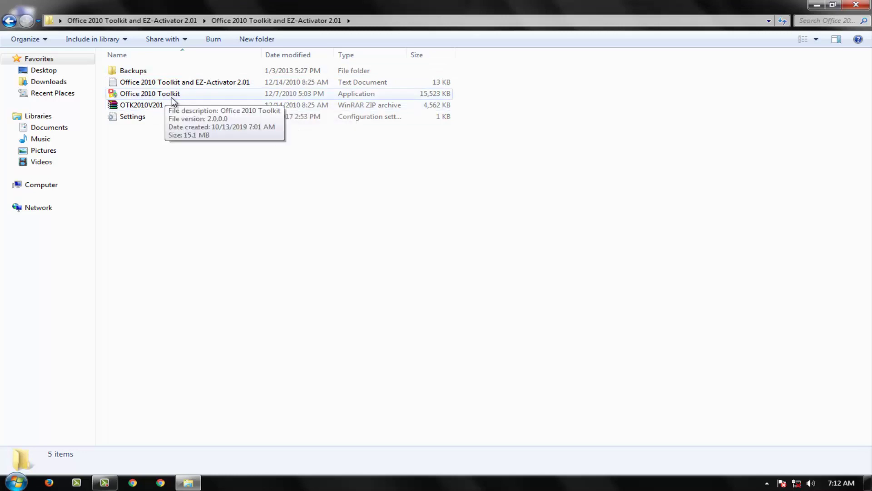
double_click(160, 95)
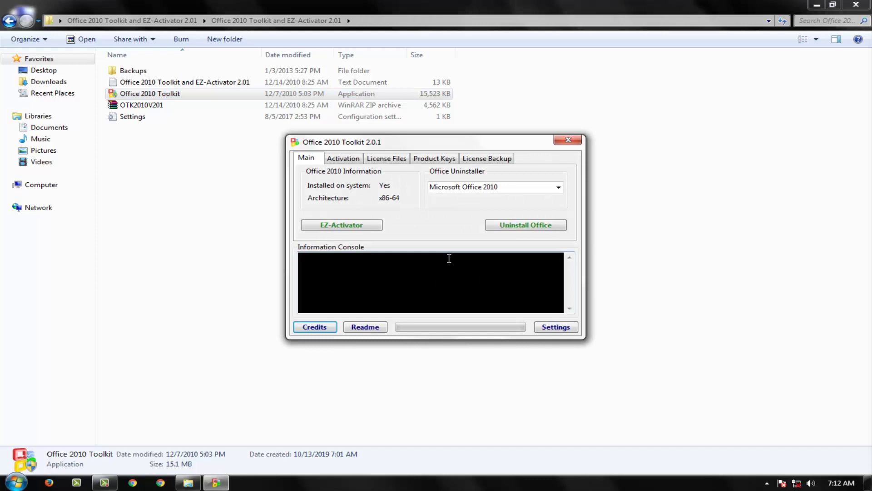
Step: Install Office 2010 AutoKMS and attempt Office 2010 activation, allowing Local KMS Host through the firewall on public networks
left_click(344, 159)
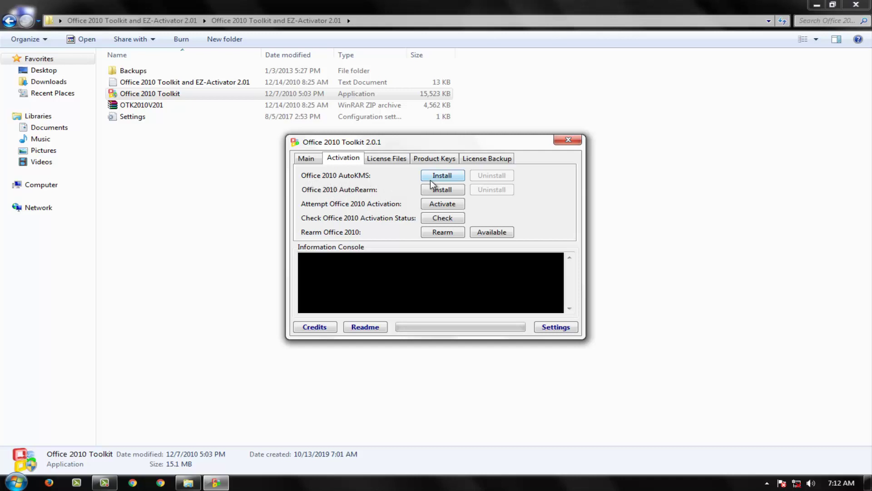
left_click(444, 179)
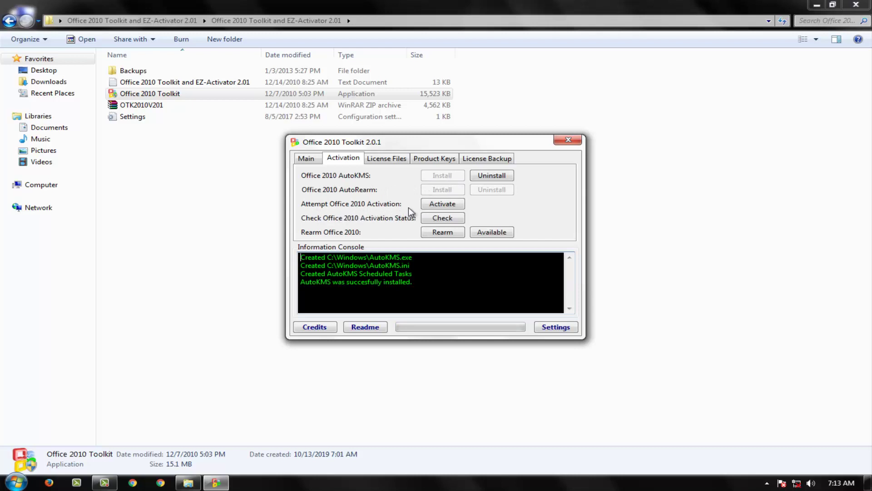
left_click(449, 207)
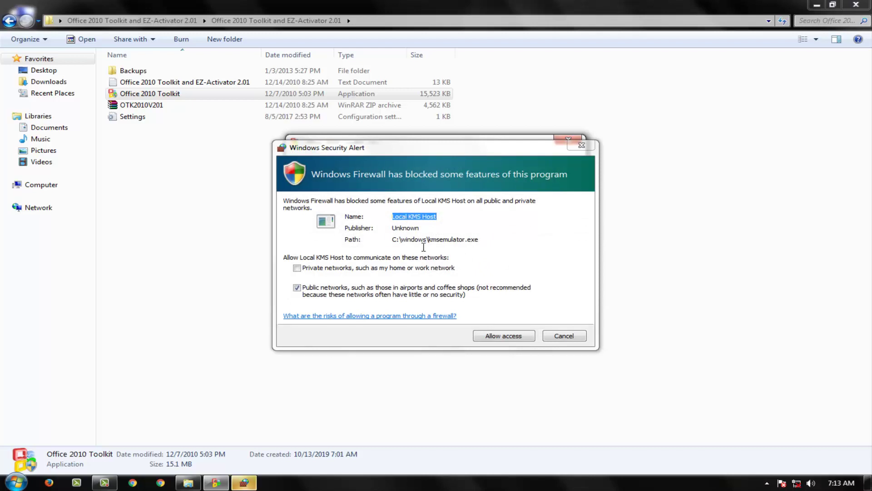
left_click(516, 337)
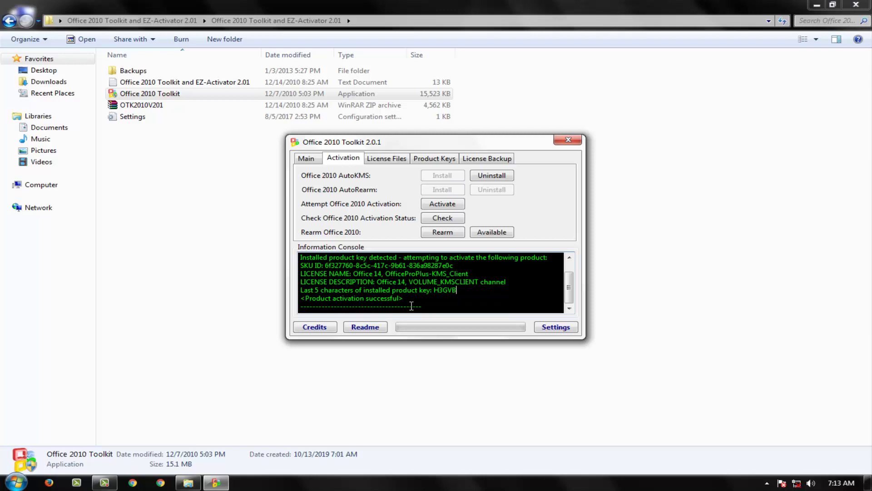
left_click(568, 143)
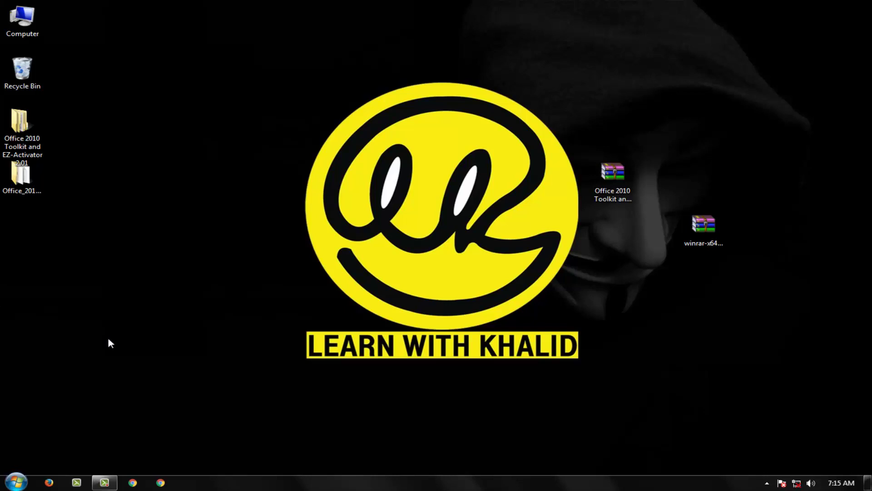
Step: Browse the installed programs and expand the Microsoft Office folder to view its applications
left_click(12, 487)
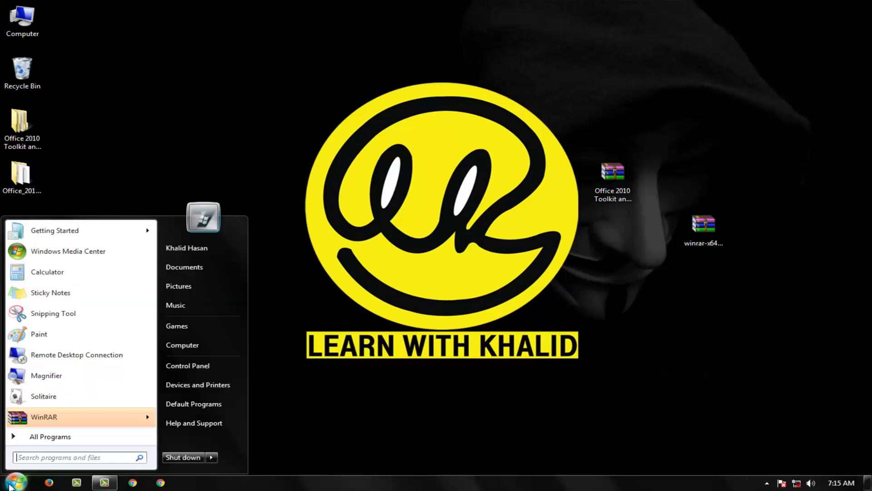
left_click(34, 439)
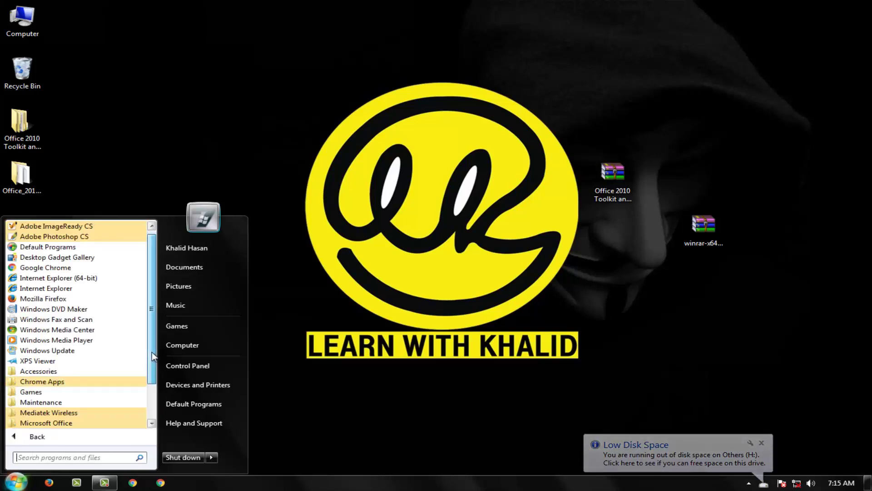
scroll(152, 351, "down", 1)
left_click_drag(152, 353, 141, 380)
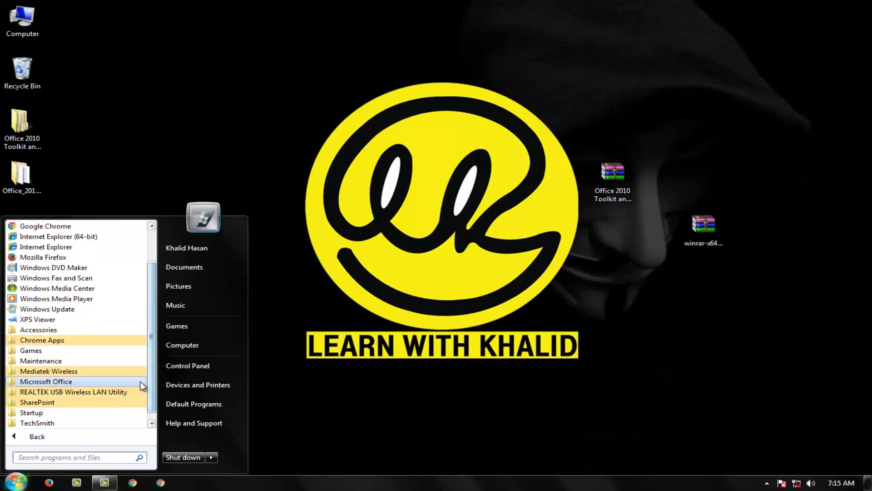
left_click(59, 384)
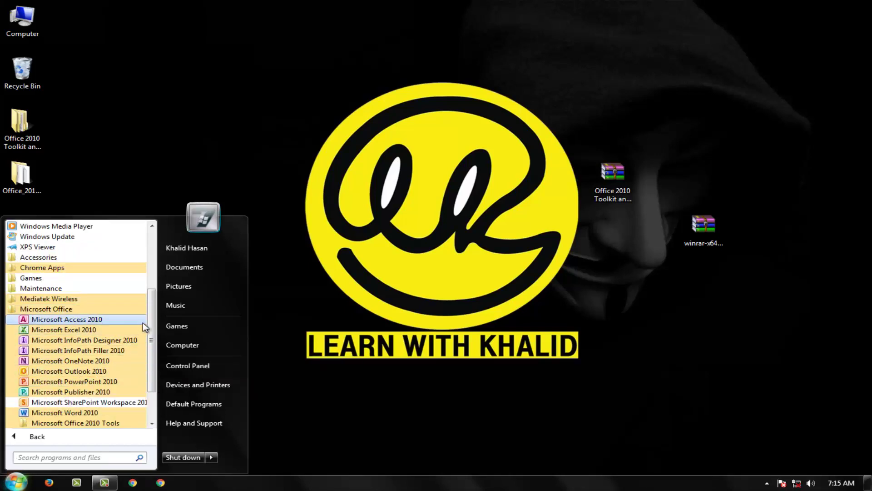
Step: Launch Microsoft Word 2010 and dismiss the Office welcome dialog with the Don't make changes option
left_click_drag(155, 314, 156, 317)
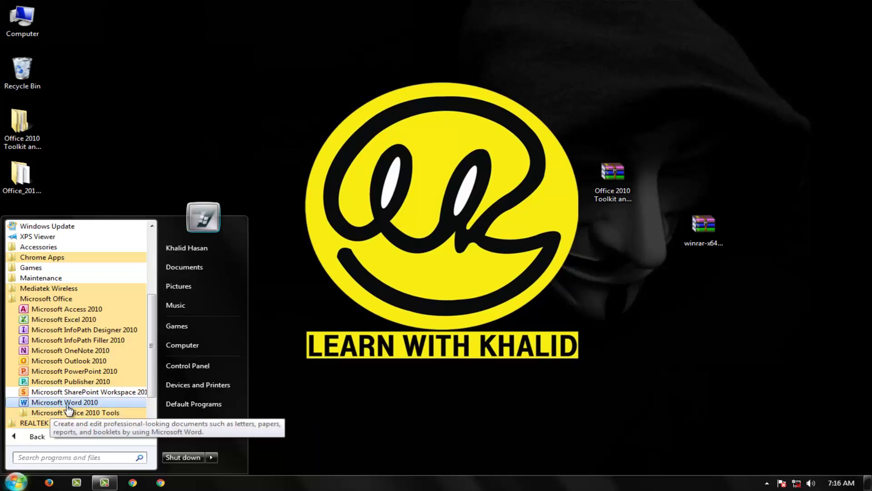
left_click(101, 401)
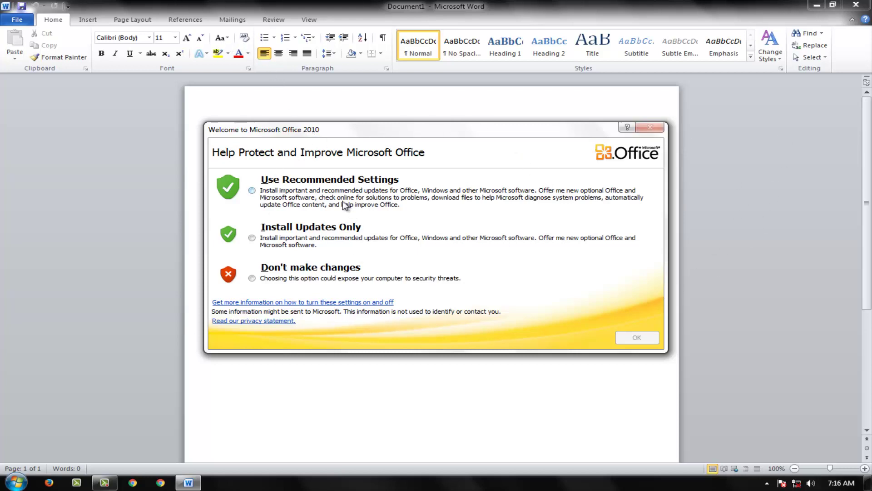
left_click(253, 279)
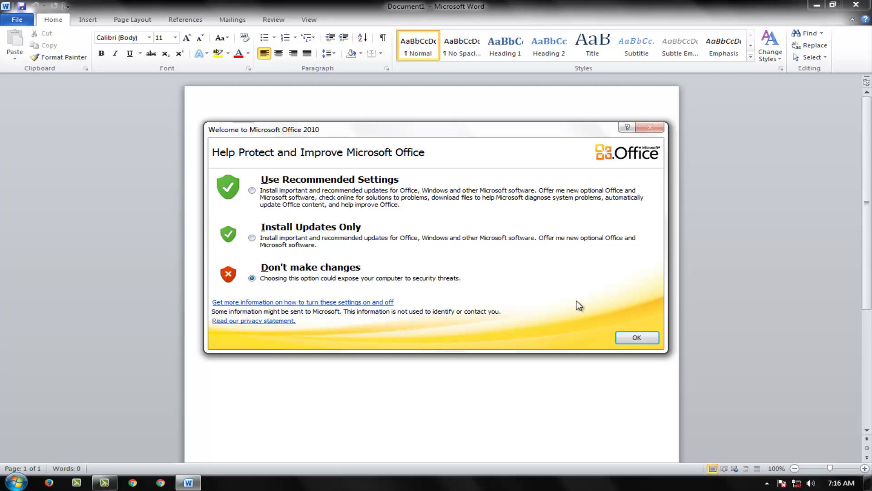
left_click(648, 338)
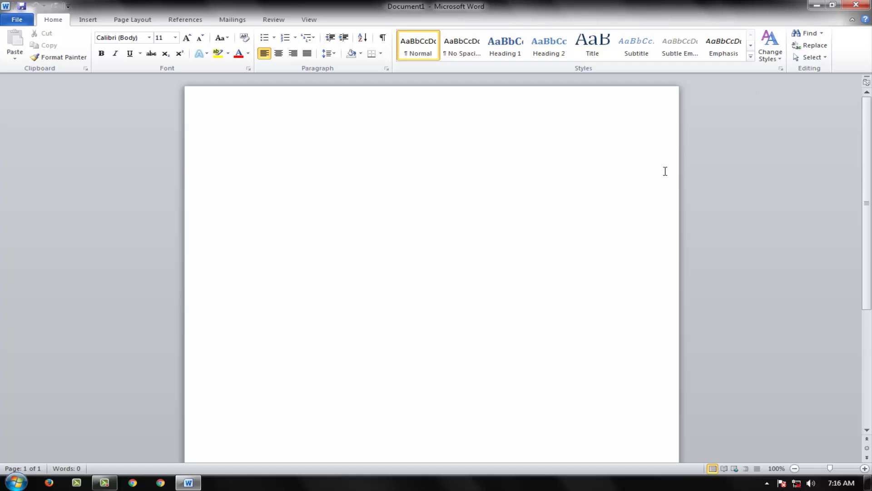
Step: Minimize the blank Word document and pin Microsoft Word 2010 to the taskbar
left_click(819, 12)
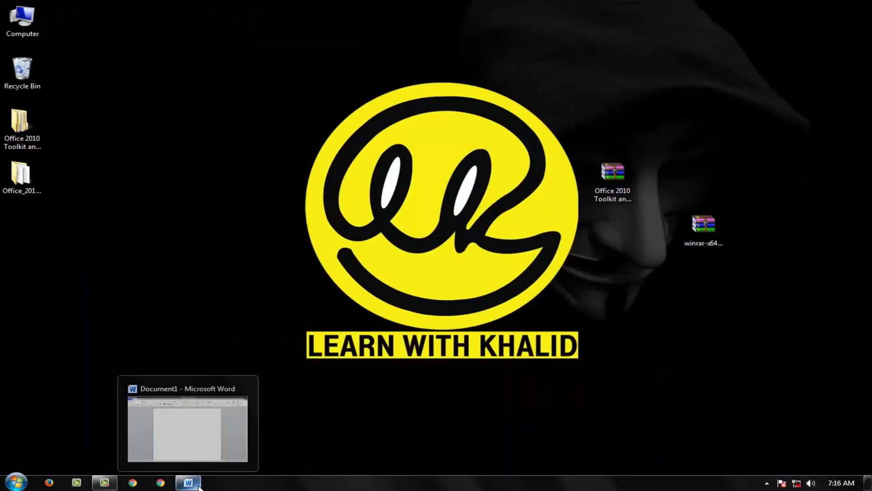
right_click(200, 487)
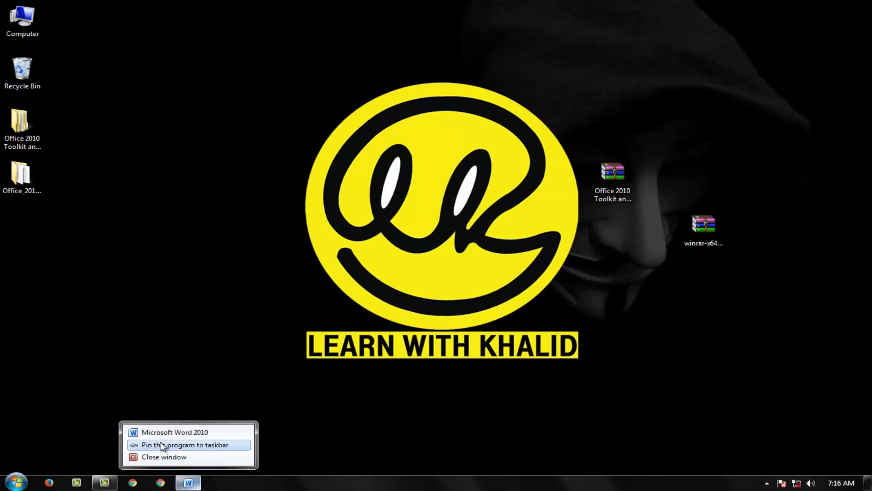
left_click(237, 444)
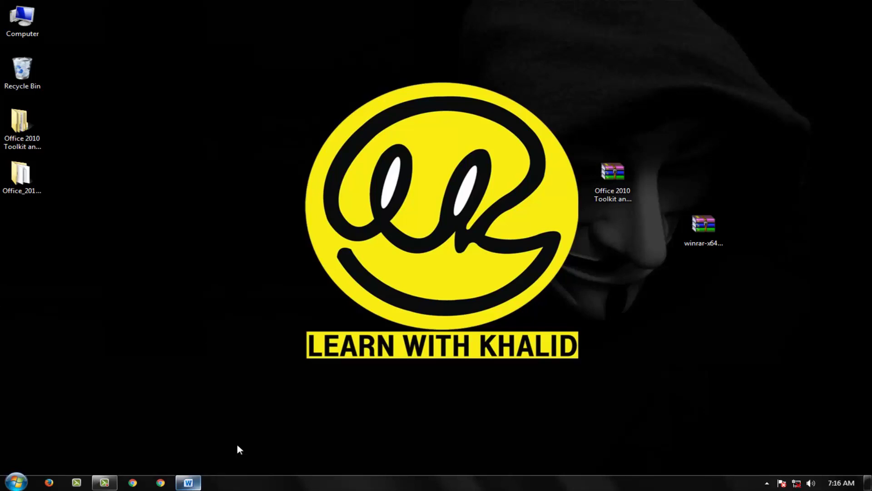
Step: Restore and close the Word window, then test the pinned Word shortcut by reopening Word and closing it again
left_click(191, 483)
left_click(862, 4)
left_click(187, 483)
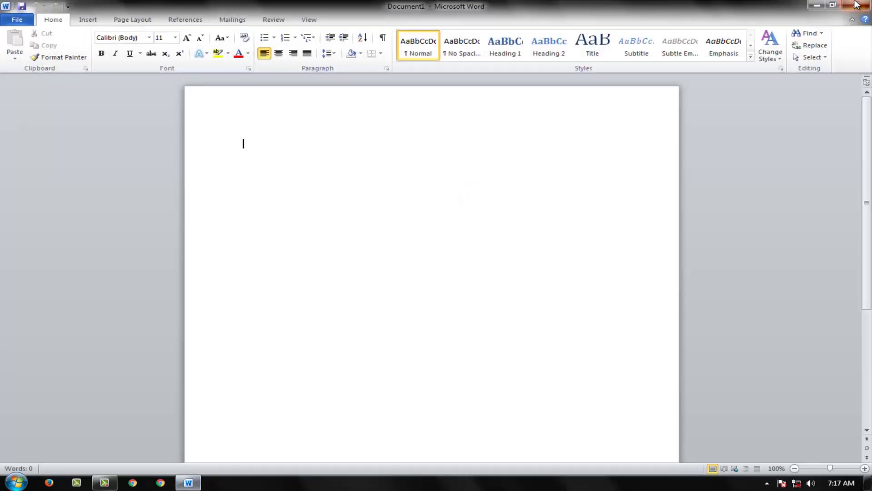
left_click(856, 5)
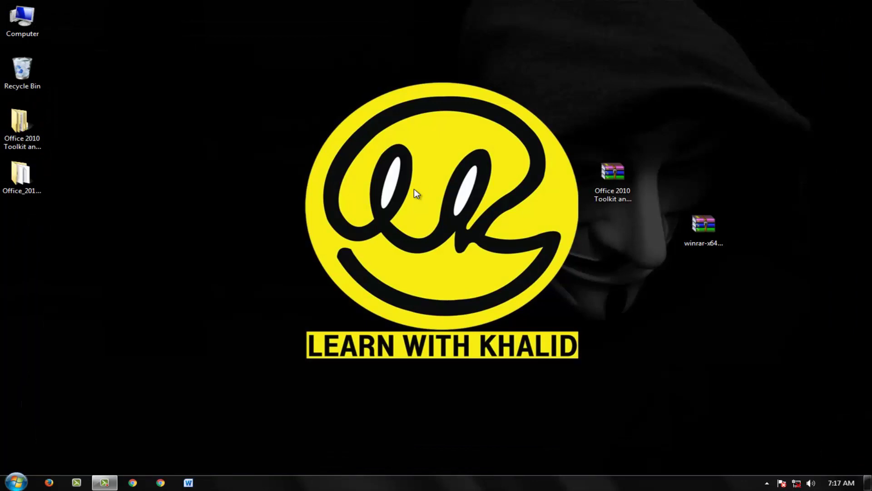